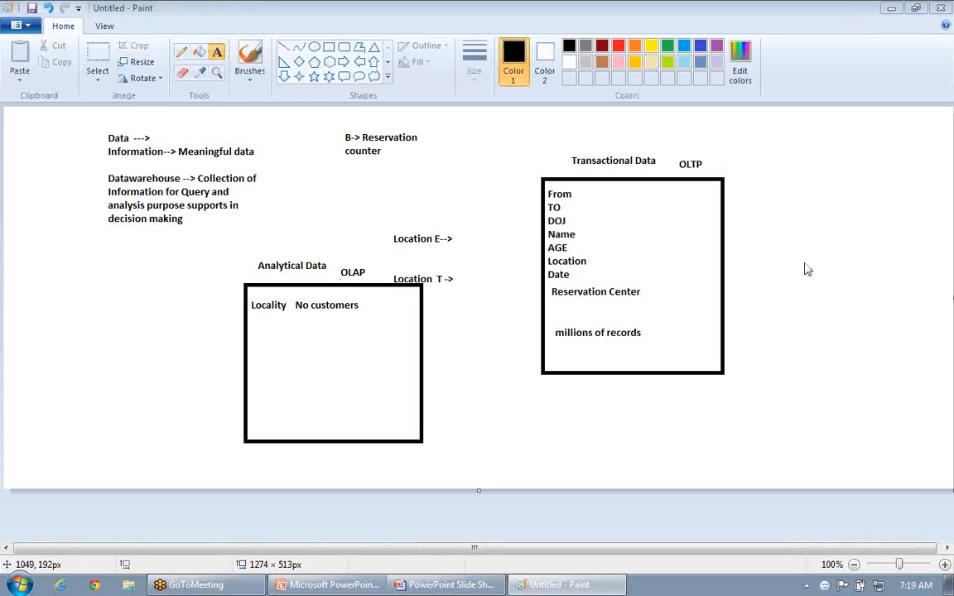
Undo the earlier data warehouse notes and boxes until the canvas is blank
click(704, 447)
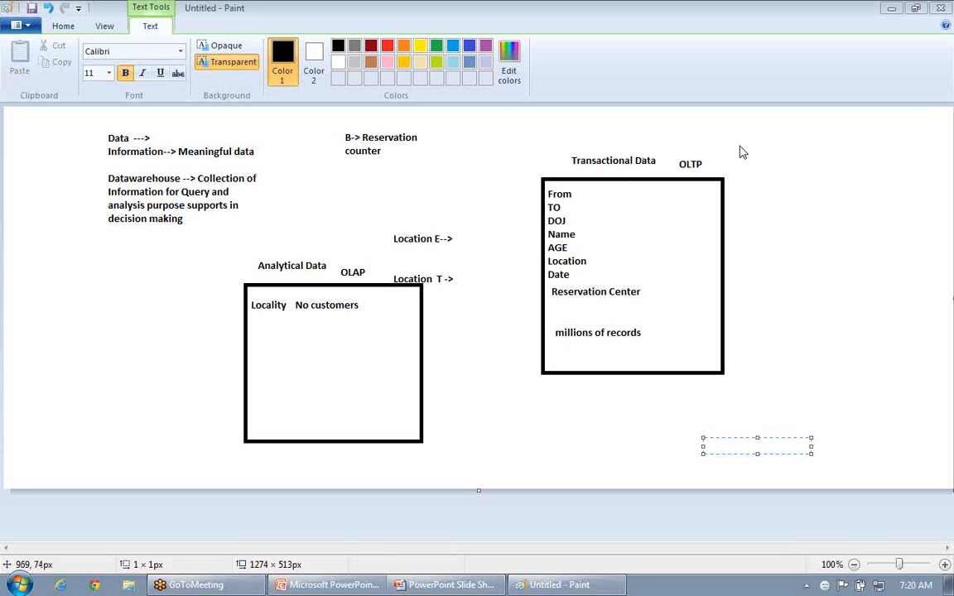
click(725, 317)
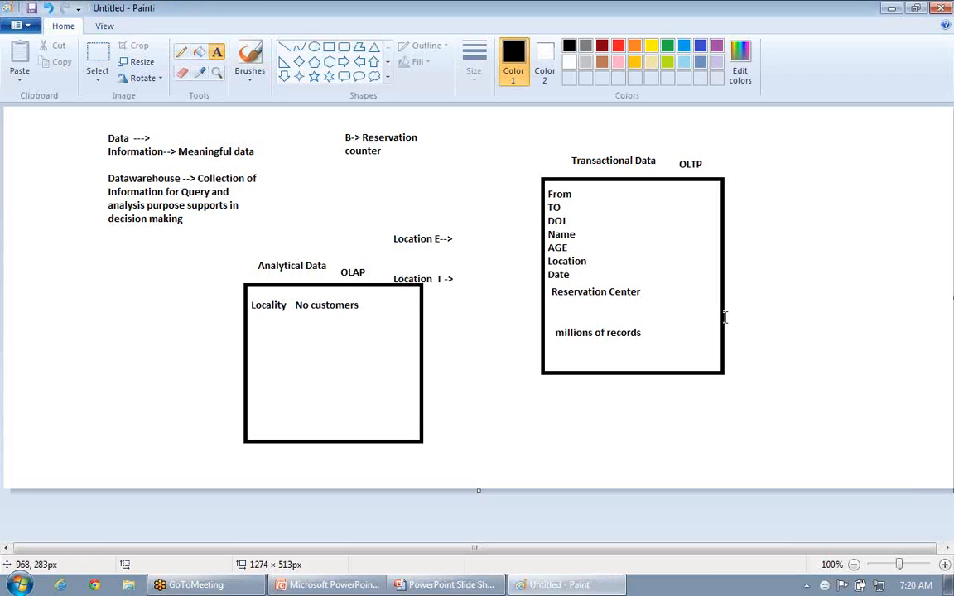
key(ctrl+z)
key(ctrl+z)
key(ctrl+z)
key(ctrl+z)
key(ctrl+z)
key(ctrl+z)
key(ctrl+z)
key(ctrl+z)
key(ctrl+z)
key(ctrl+z)
key(ctrl+z)
key(ctrl+z)
key(ctrl+z)
key(ctrl+z)
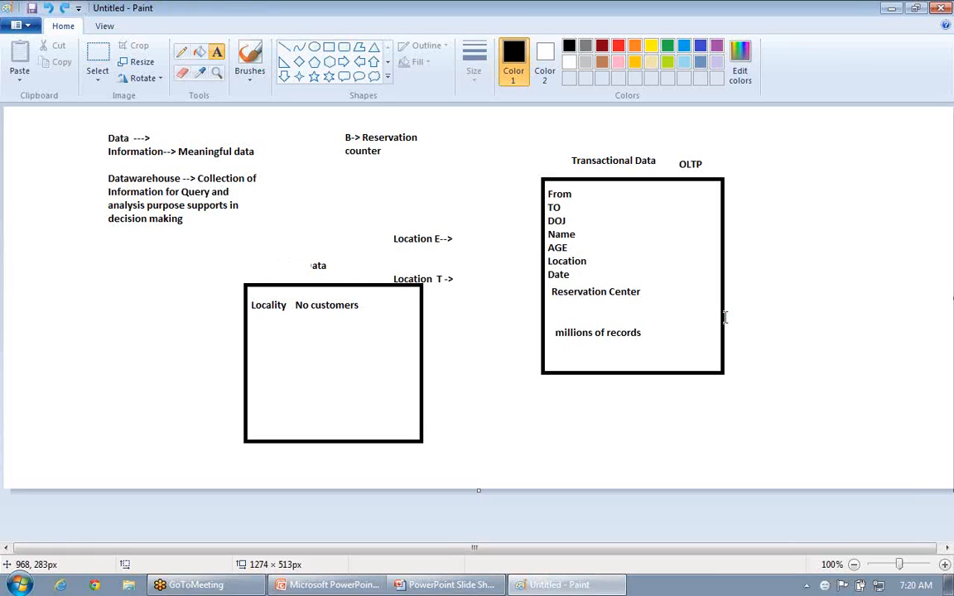
Draw a vertical column of four separate rectangles, each about 77 by 62 px, near the left edge of the blank canvas
click(328, 48)
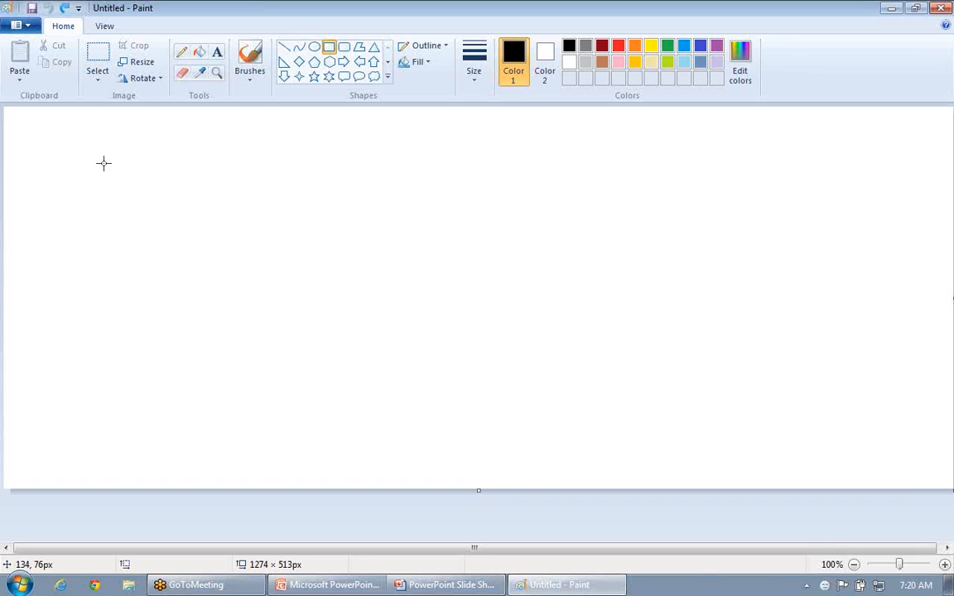
drag(96, 158, 153, 208)
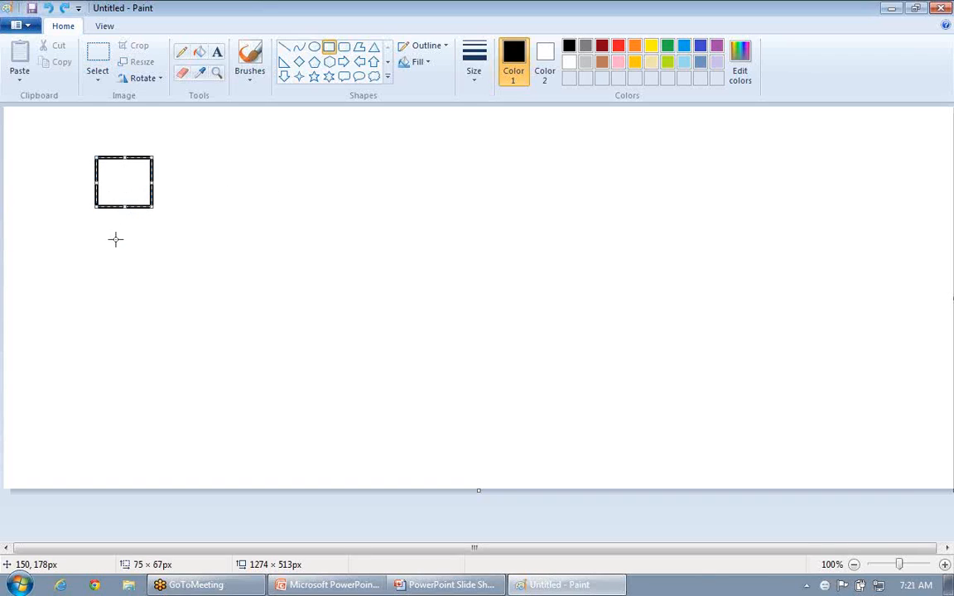
drag(94, 238, 153, 283)
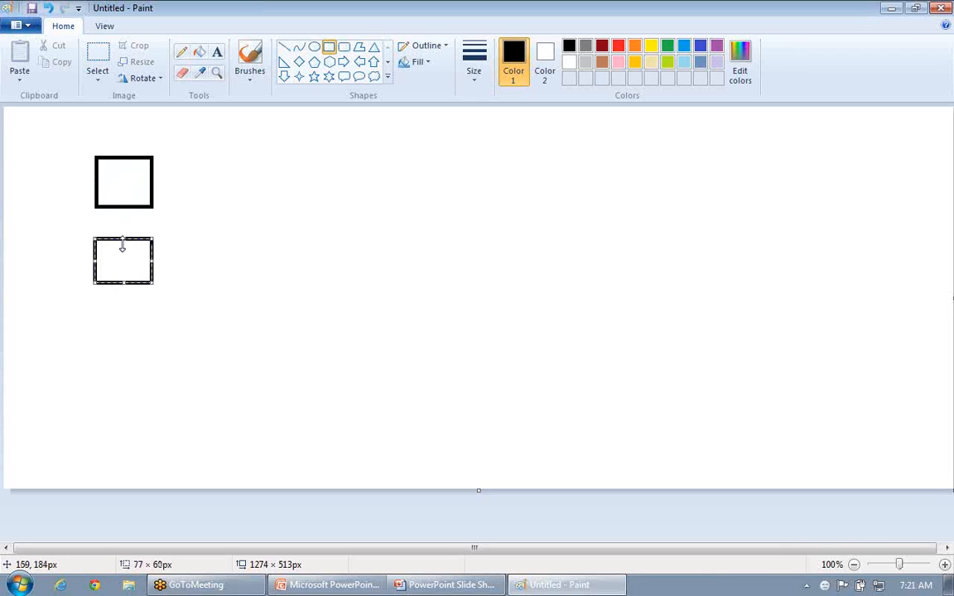
click(165, 293)
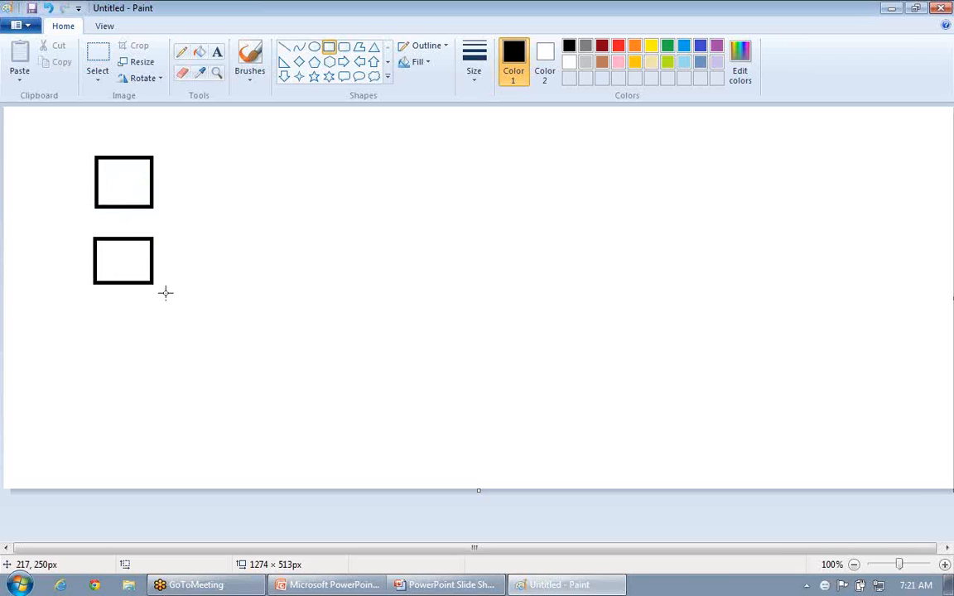
drag(91, 314, 153, 362)
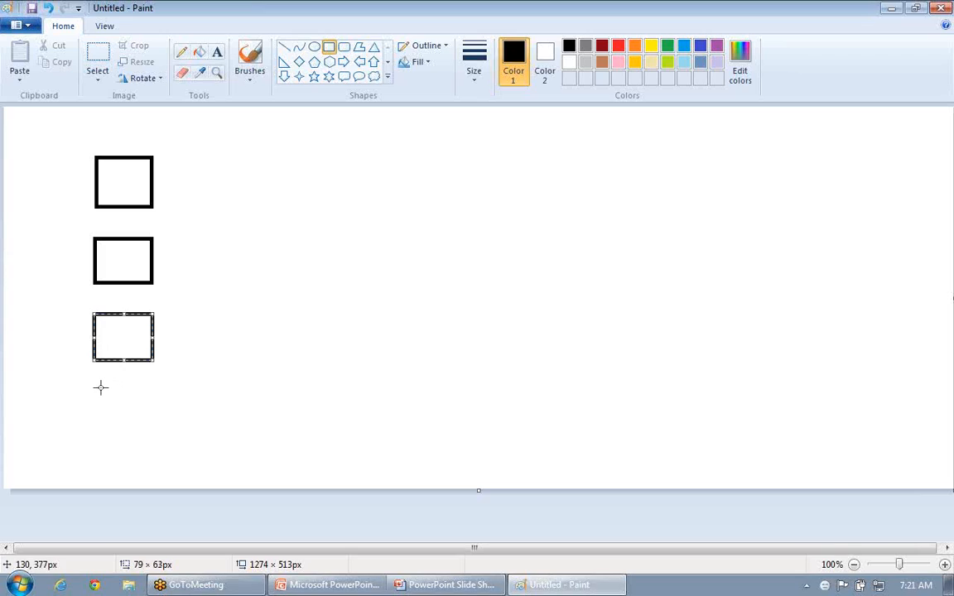
click(93, 386)
drag(93, 386, 152, 428)
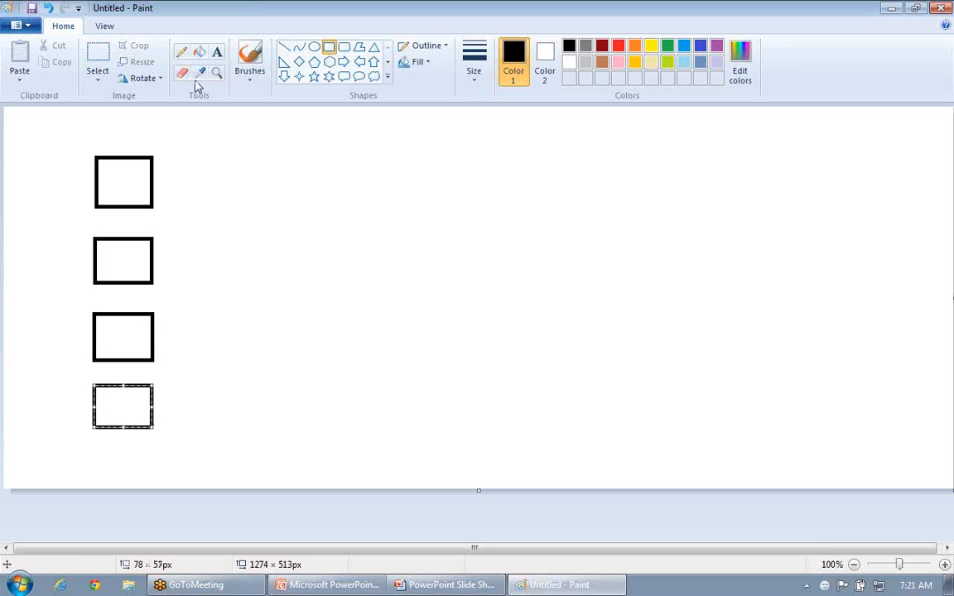
click(131, 171)
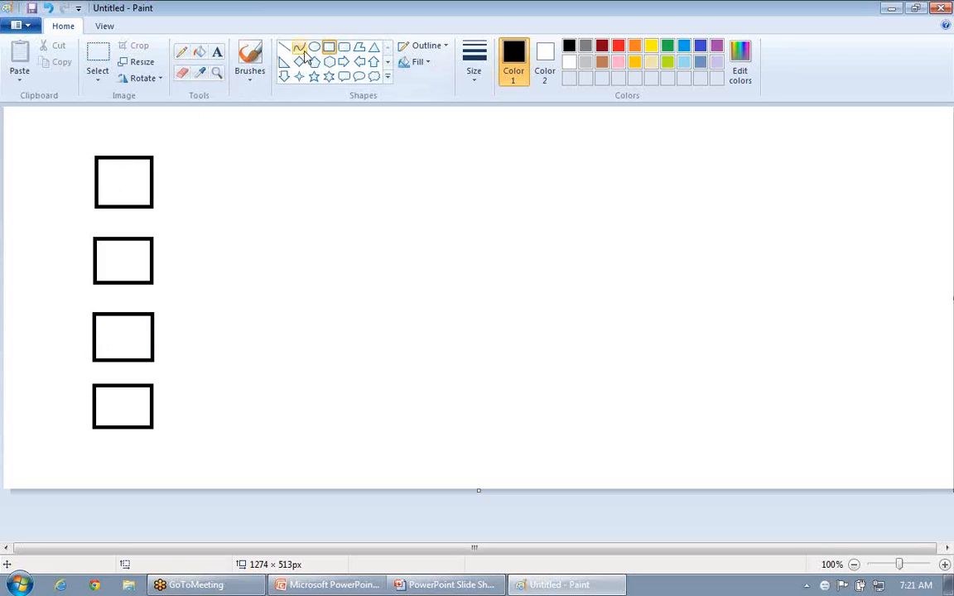
Label the first two boxes of the column "Text file" and "Oracle", from top to bottom
click(217, 51)
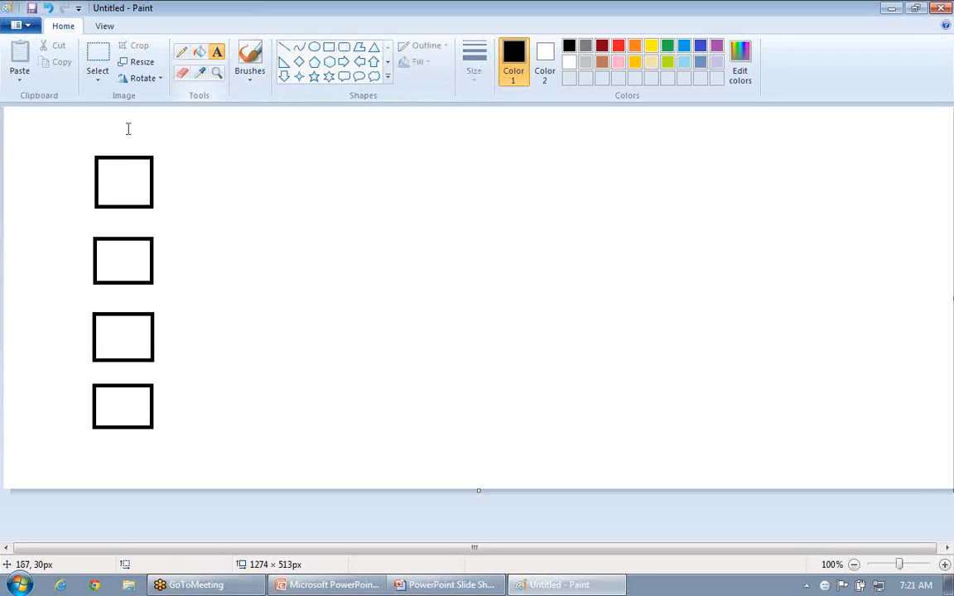
drag(102, 164, 152, 212)
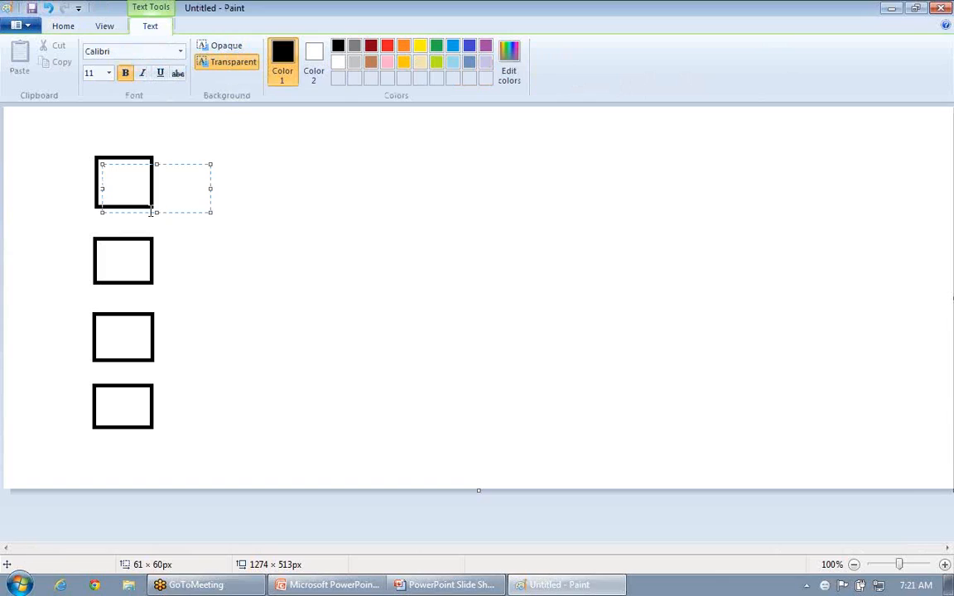
text(Text file)
click(129, 265)
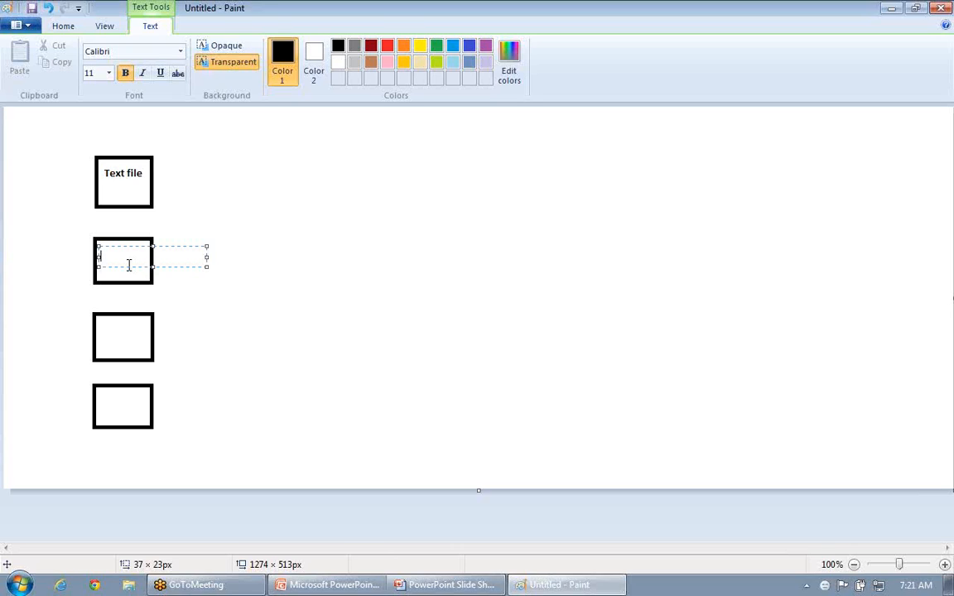
text(Oracle)
Label the third box of the column "Teradata" and the lowest box "Fixed width"
drag(96, 323, 138, 340)
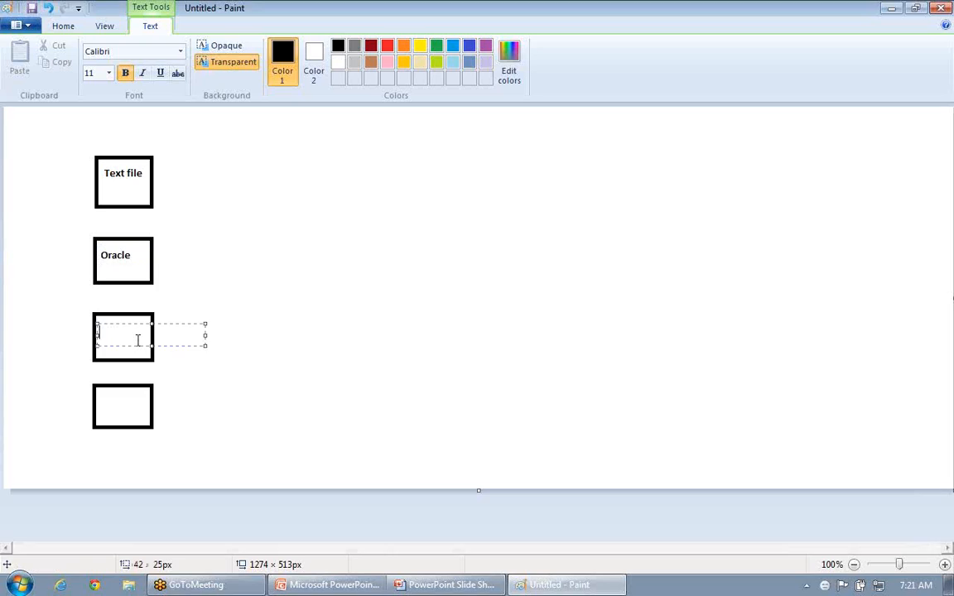
text(Teradata)
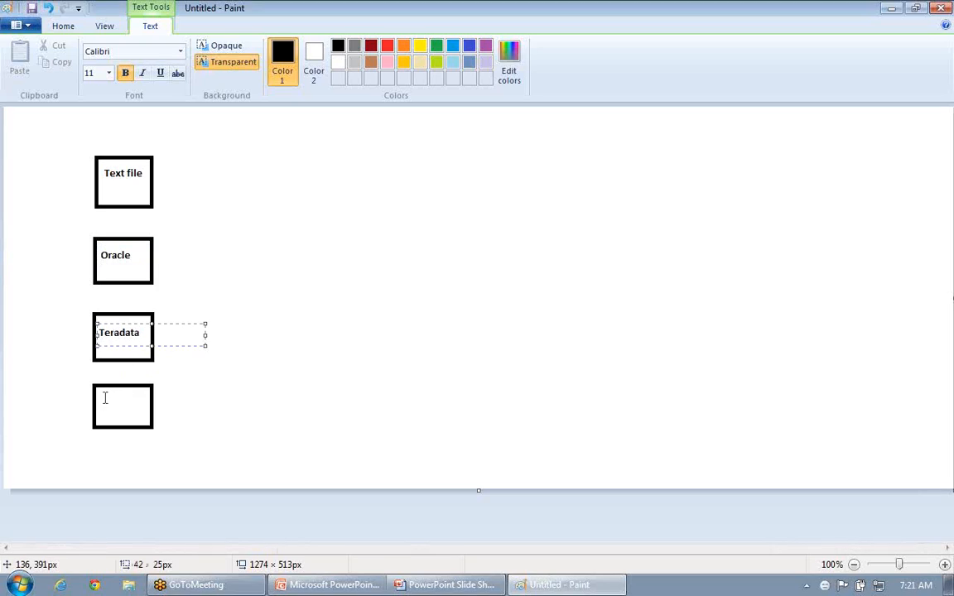
drag(101, 398, 130, 410)
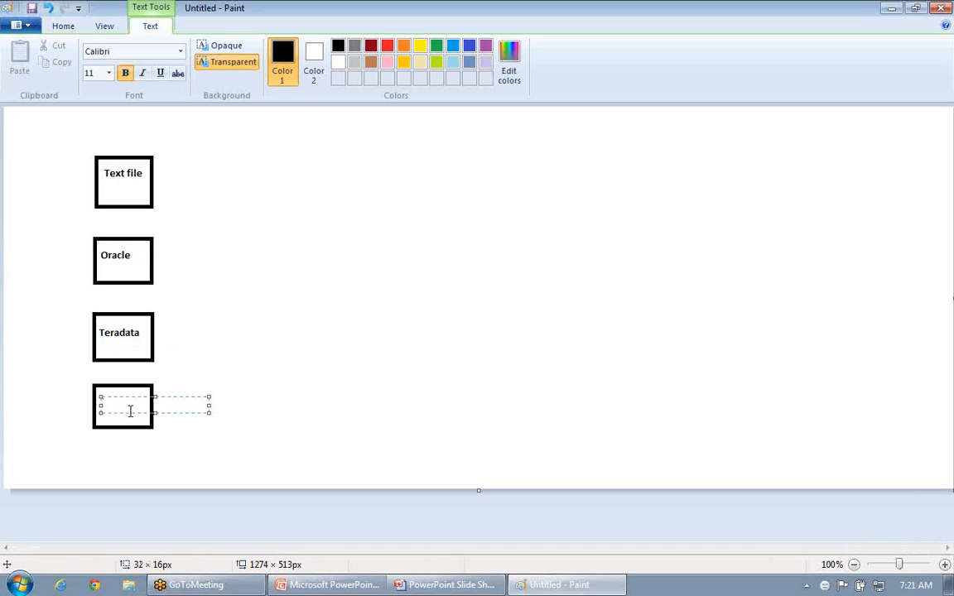
text(Fixed width)
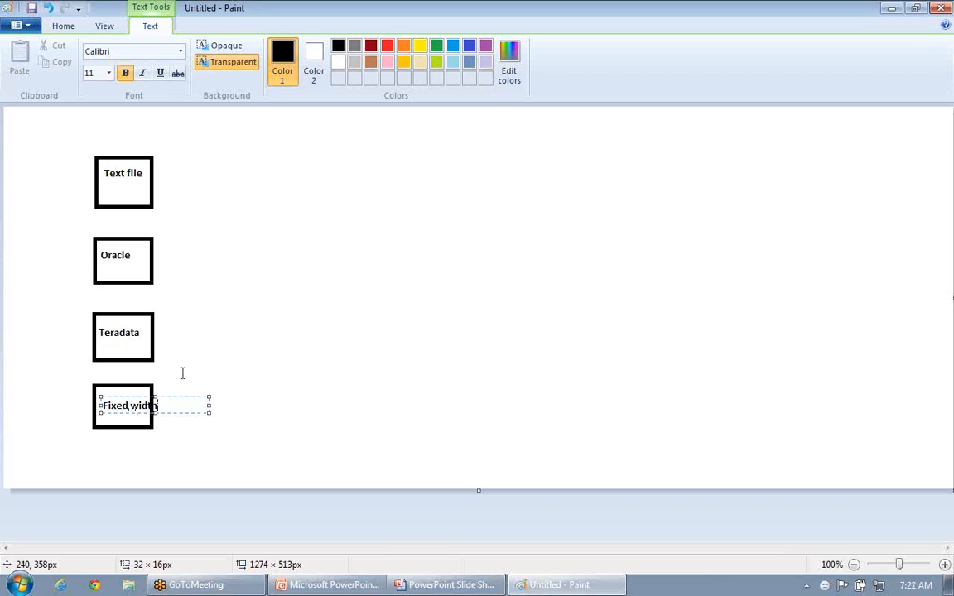
click(182, 373)
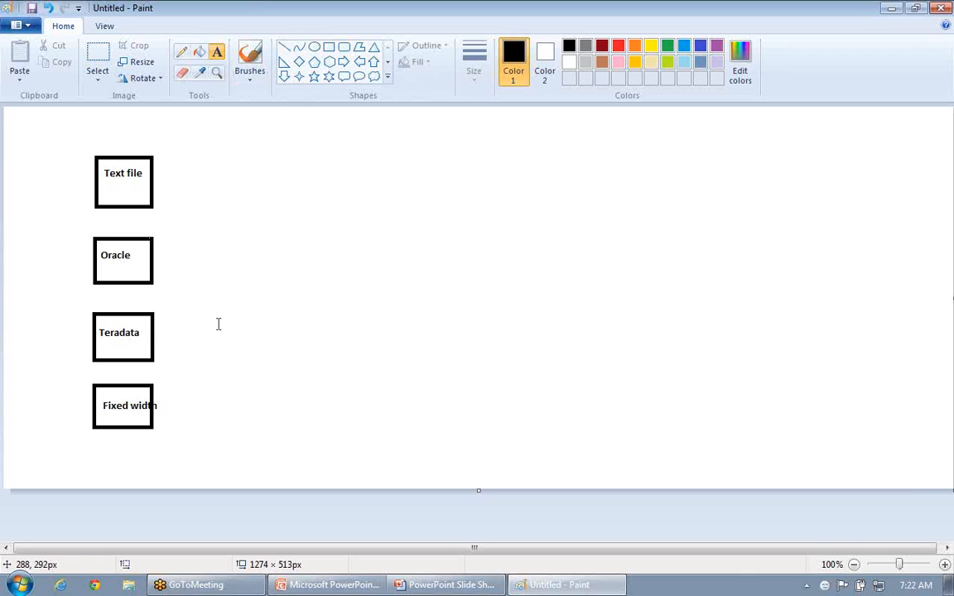
Draw a line from each of the four boxes converging to their right, and a tall rectangle about 96 by 266 px over the line ends
click(284, 48)
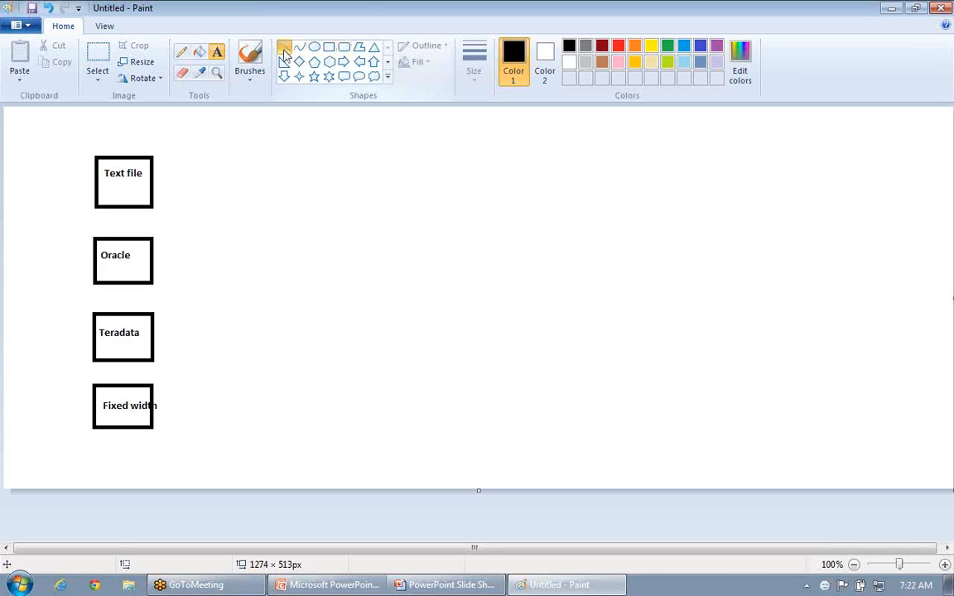
drag(154, 179, 264, 225)
drag(149, 264, 265, 233)
drag(153, 340, 265, 241)
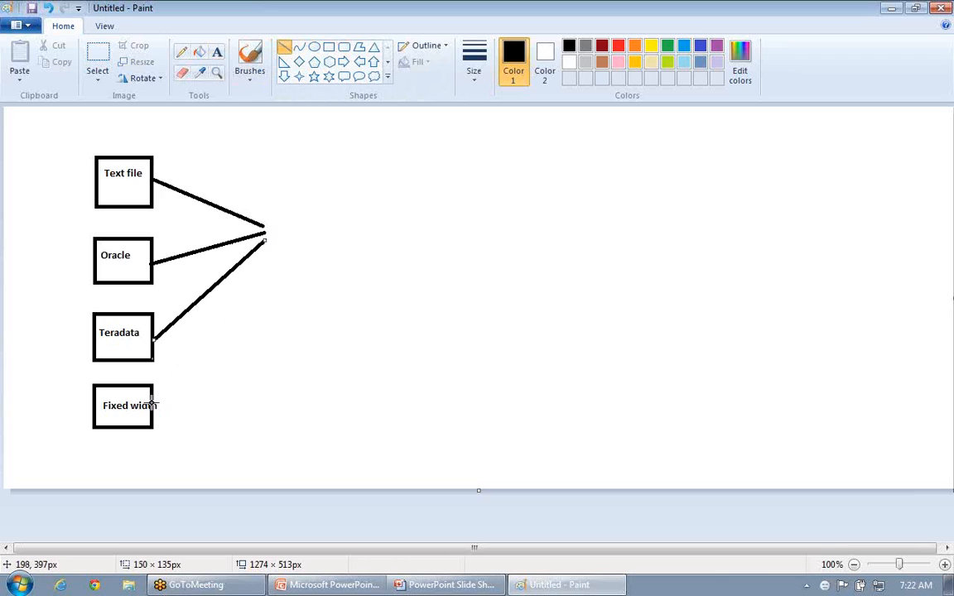
mouse_move(151, 406)
mouse_down()
mouse_move(268, 251)
mouse_move(263, 259)
mouse_up()
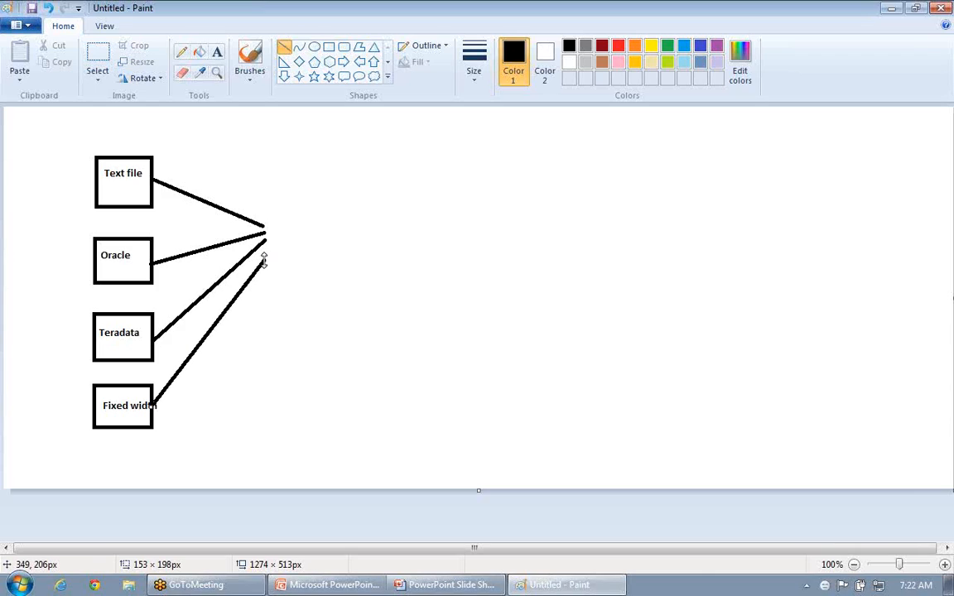
click(328, 47)
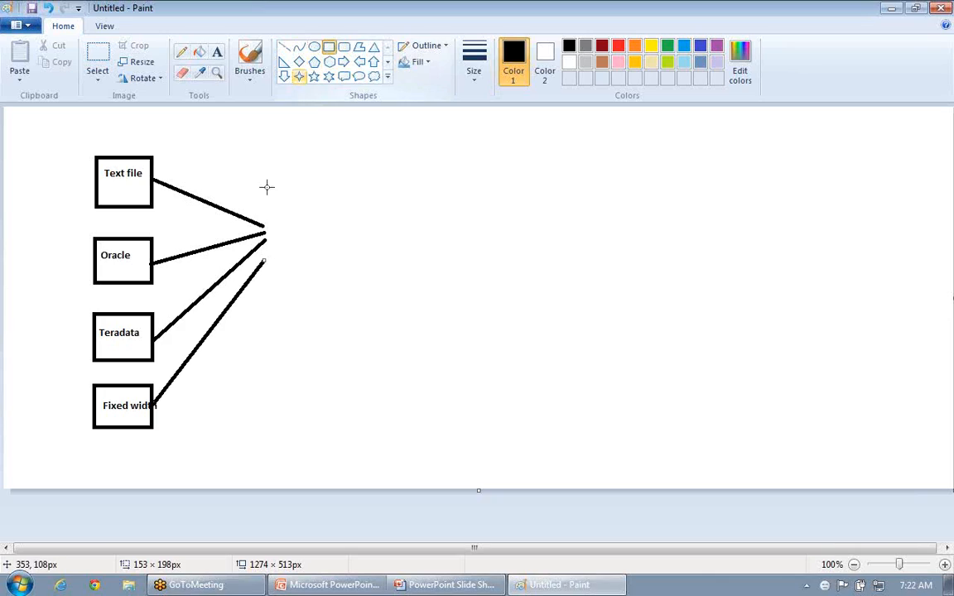
drag(257, 170, 330, 367)
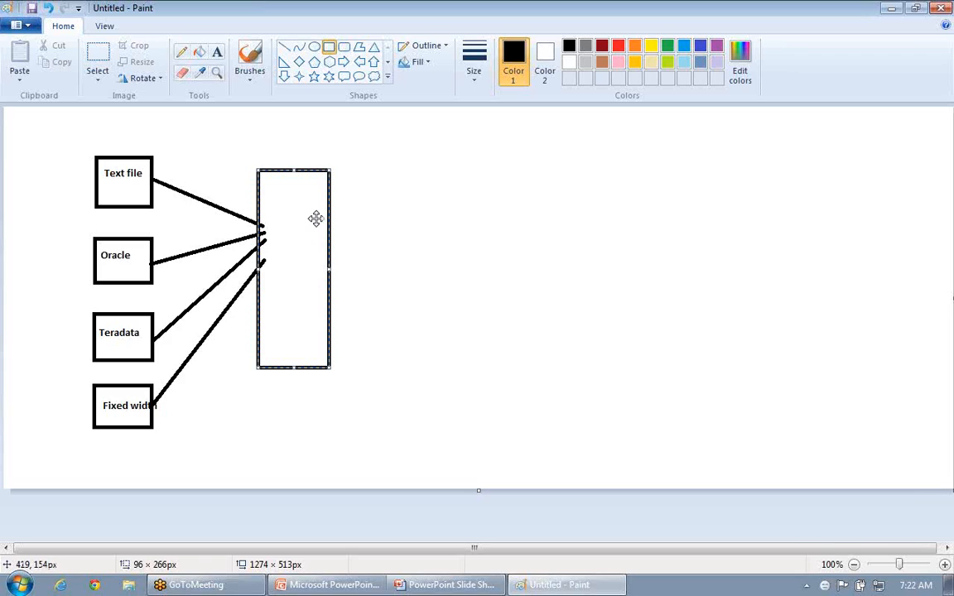
Write "STAGINGAREA" vertically inside the tall rectangle, one capital letter per line
click(216, 55)
drag(267, 190, 311, 361)
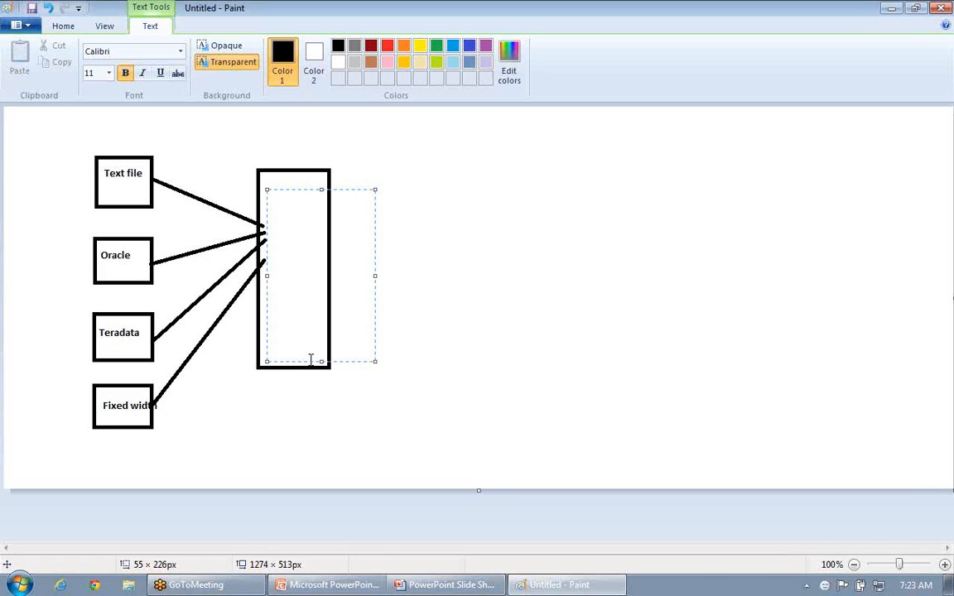
text(S)
key(Return)
text(Tagin)
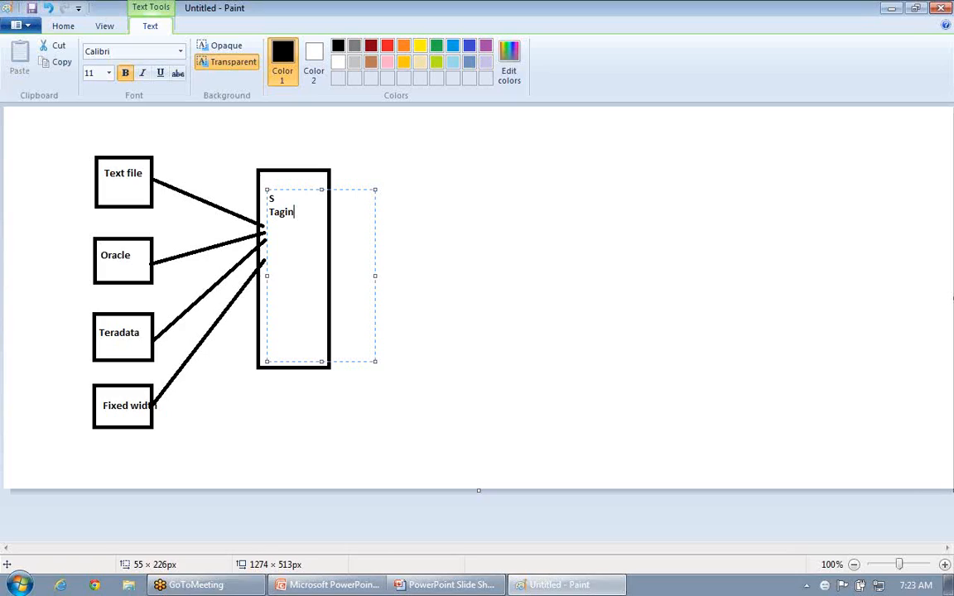
key(BackSpace)
key(BackSpace)
key(BackSpace)
key(BackSpace)
key(Return)
text(A )
text(G)
key(Return)
text(I N G)
key(Return)
text(A )
text(R )
text(E)
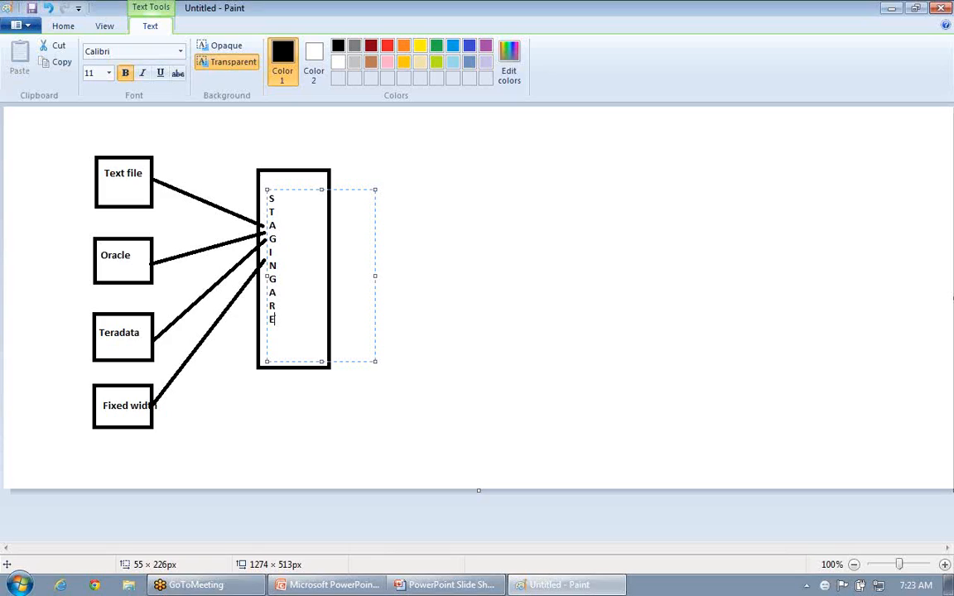
key(Return)
text(A)
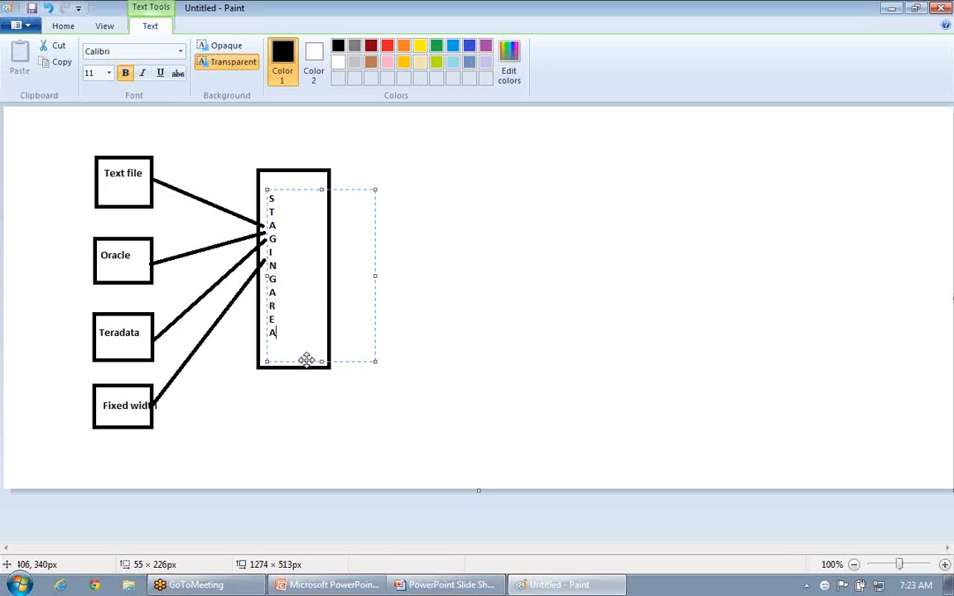
click(312, 431)
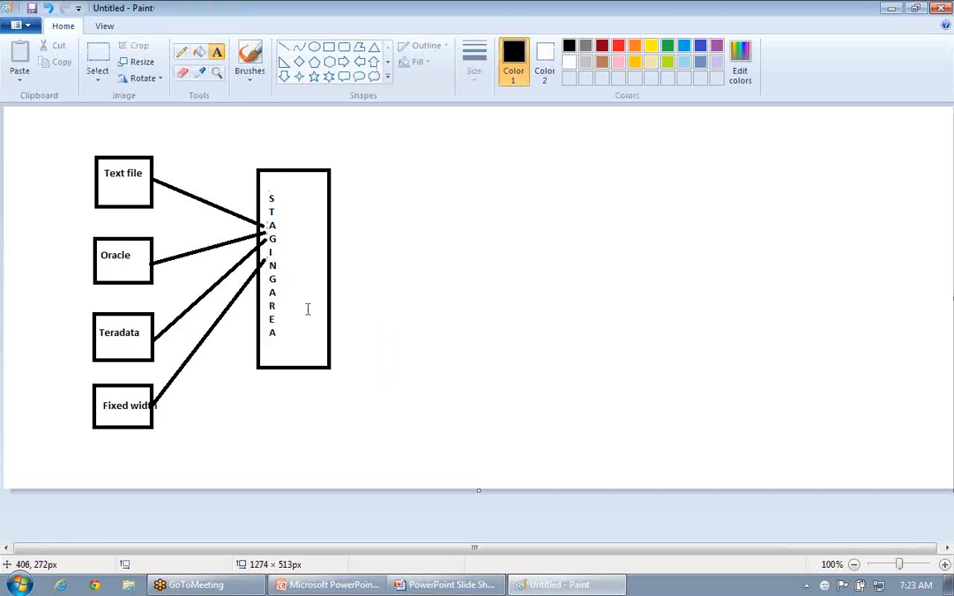